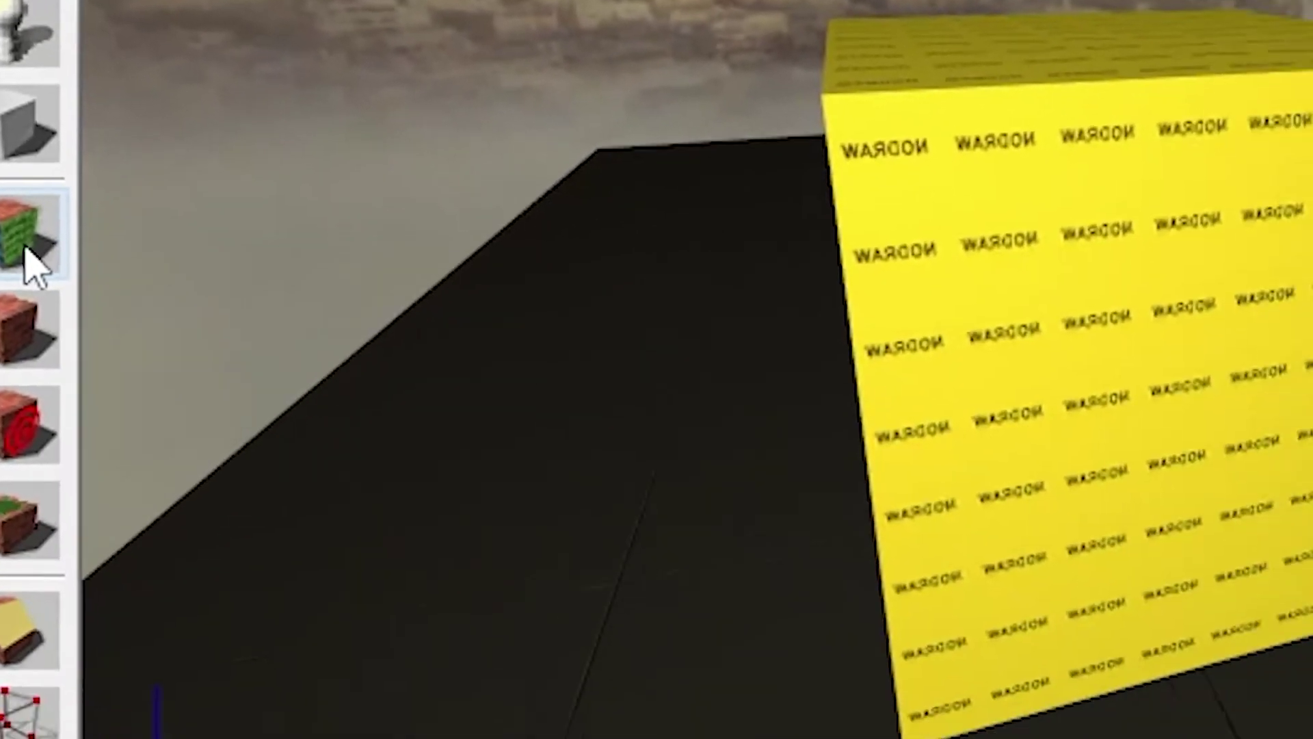
Filter the textures for "brick", choose brick/hr_brick/4wb_brick_b and apply it to the front face of the nearest nodraw cube.
{"action": "left_click", "coordinate": [109, 459]}
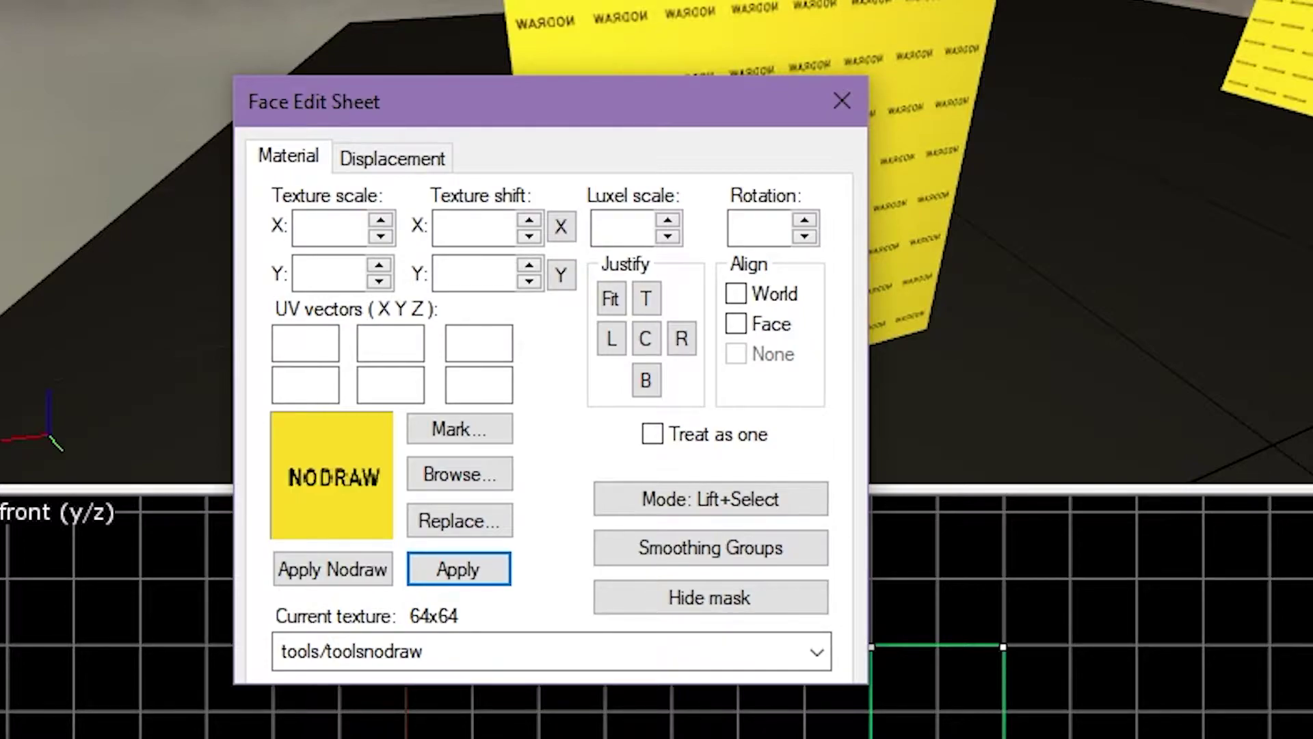
{"action": "left_click", "coordinate": [501, 472]}
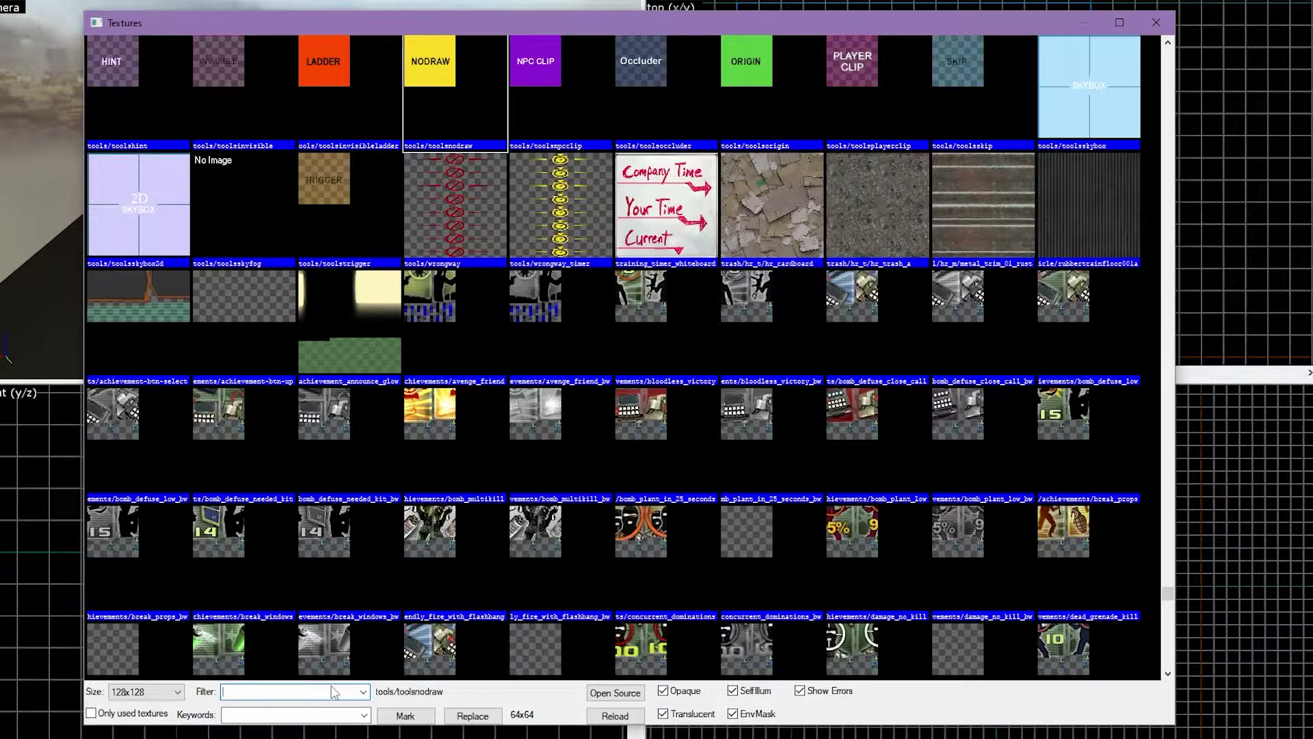
{"action": "type", "text": "b"}
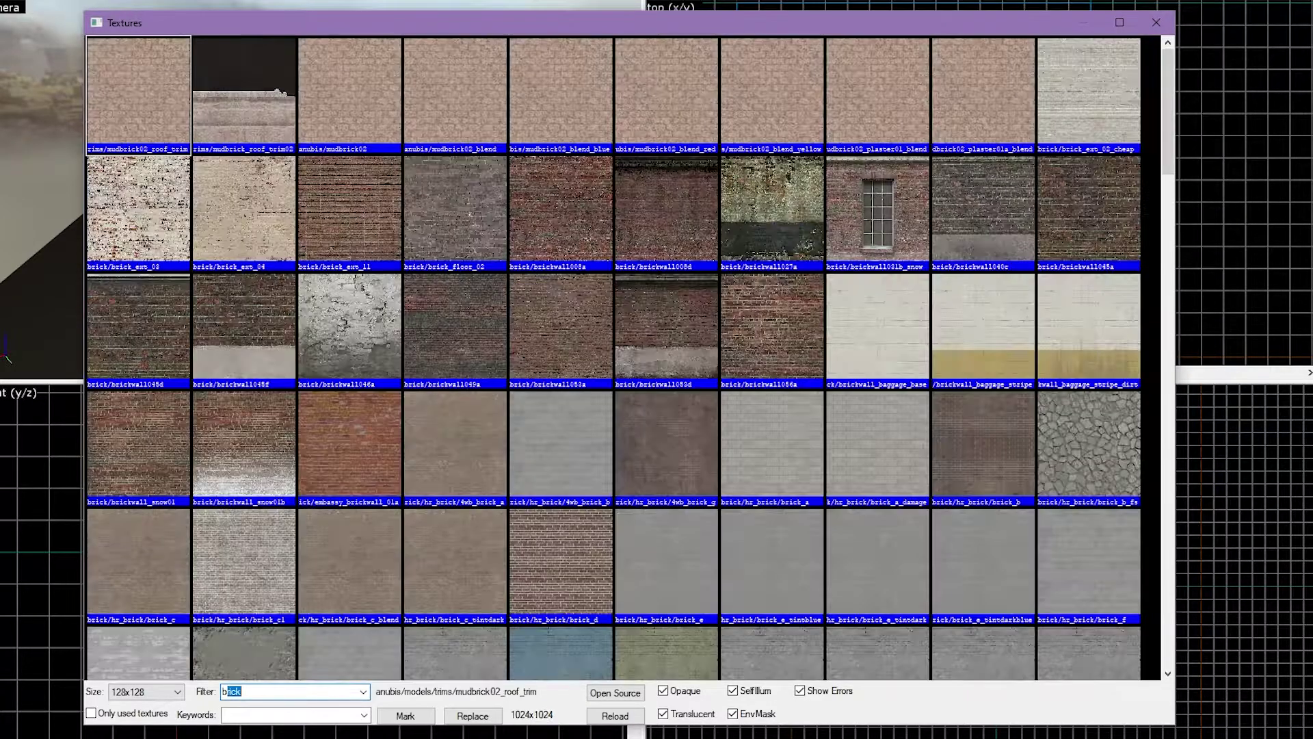
{"action": "type", "text": "rick"}
{"action": "double_click", "coordinate": [588, 446]}
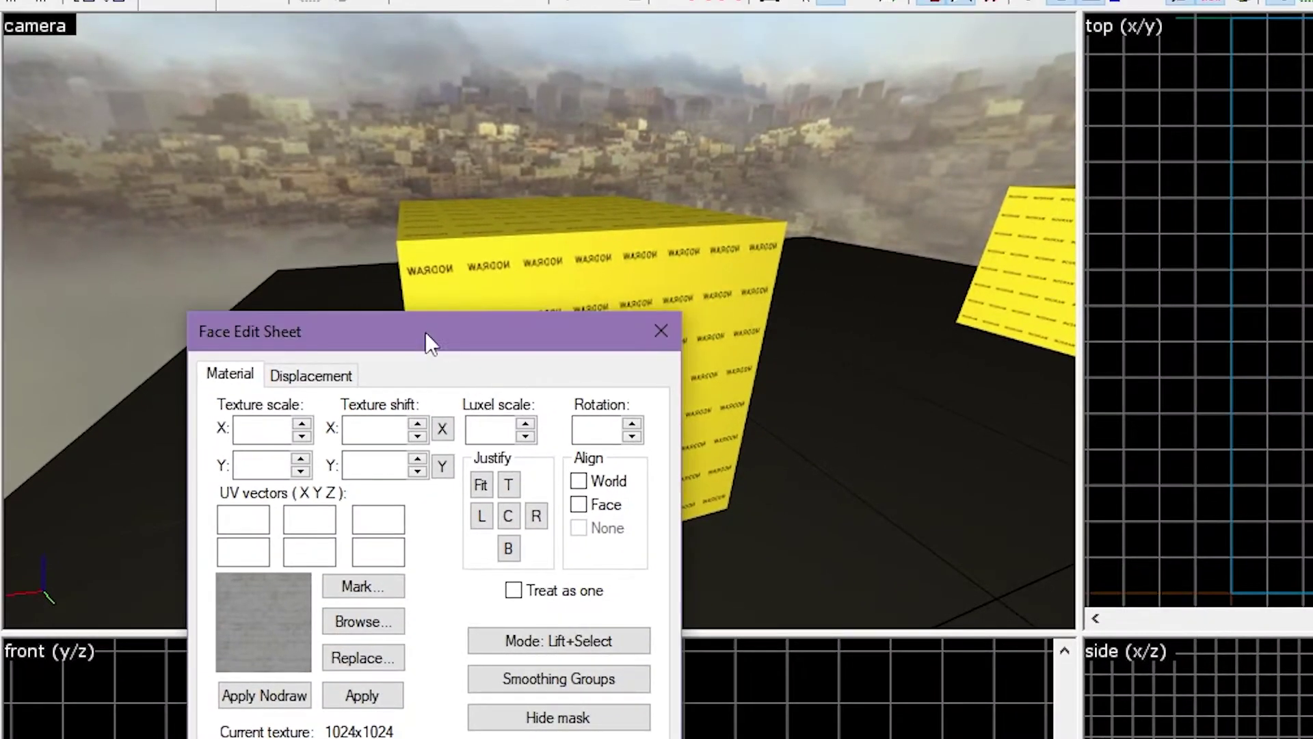
{"action": "left_click_drag", "start_coordinate": [451, 102], "coordinate": [1263, 322]}
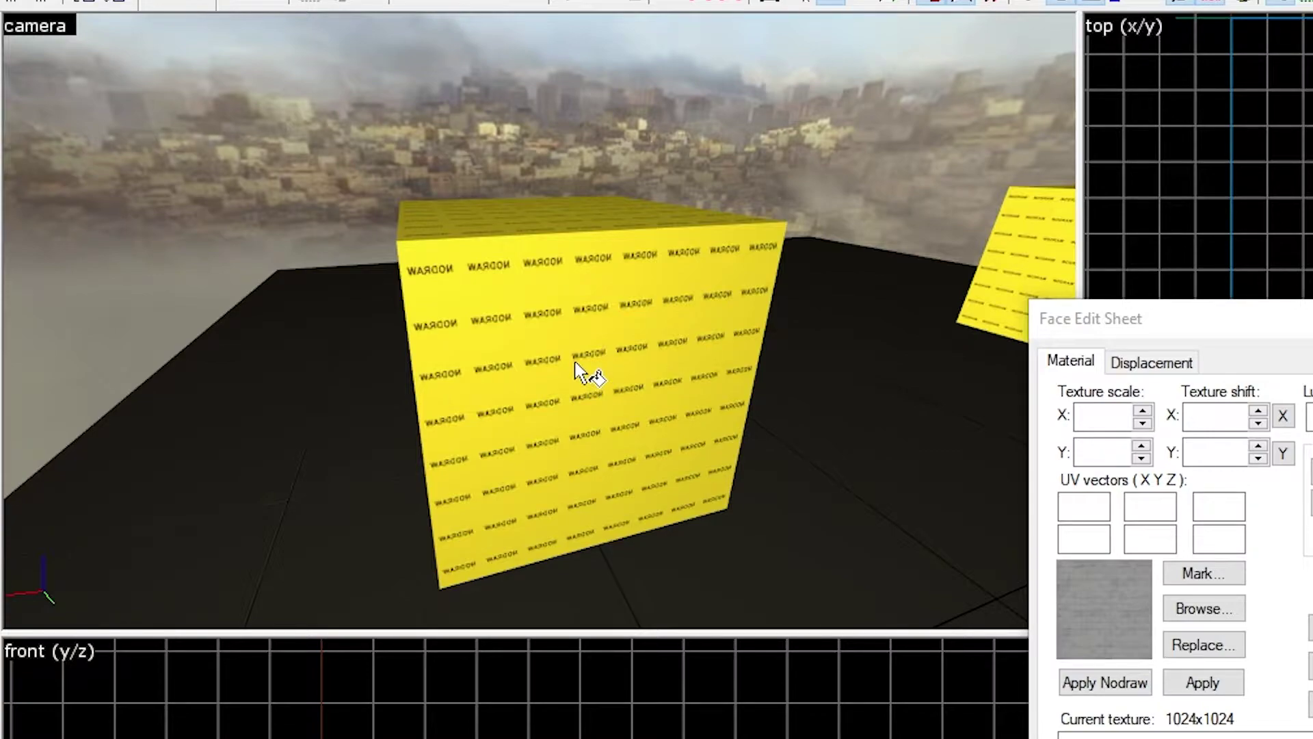
{"action": "right_click", "coordinate": [575, 361]}
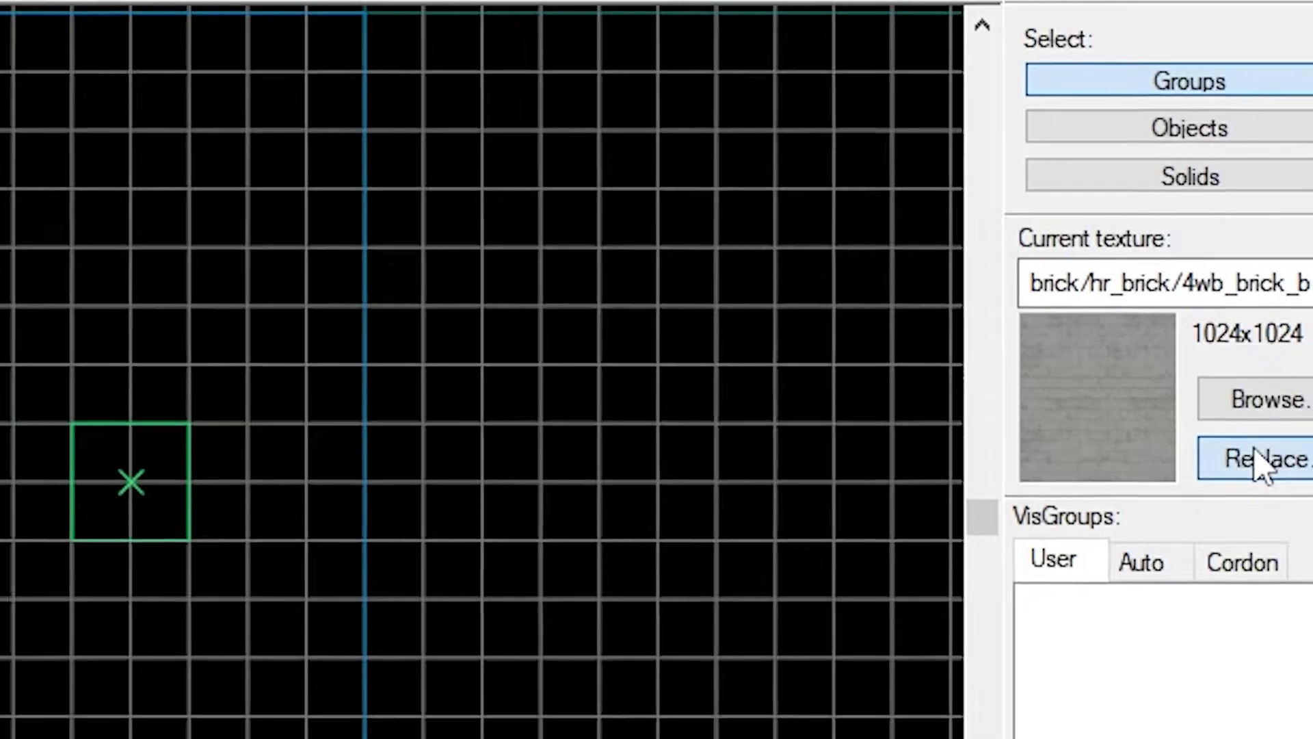
Replace exact matches of the 4wb_brick_b texture everywhere with the round-patterned brick/hr_brick/venice/brick_ground_b texture.
{"action": "left_click", "coordinate": [1204, 498]}
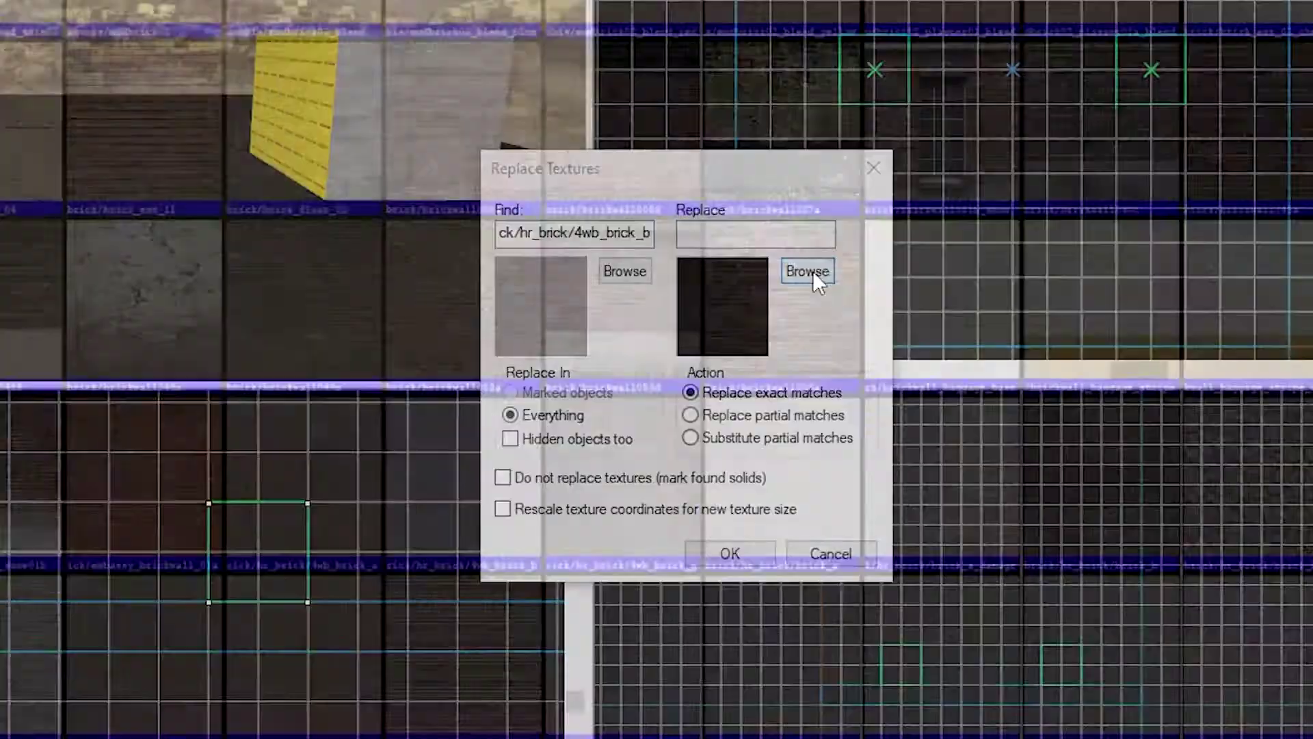
{"action": "left_click", "coordinate": [804, 258]}
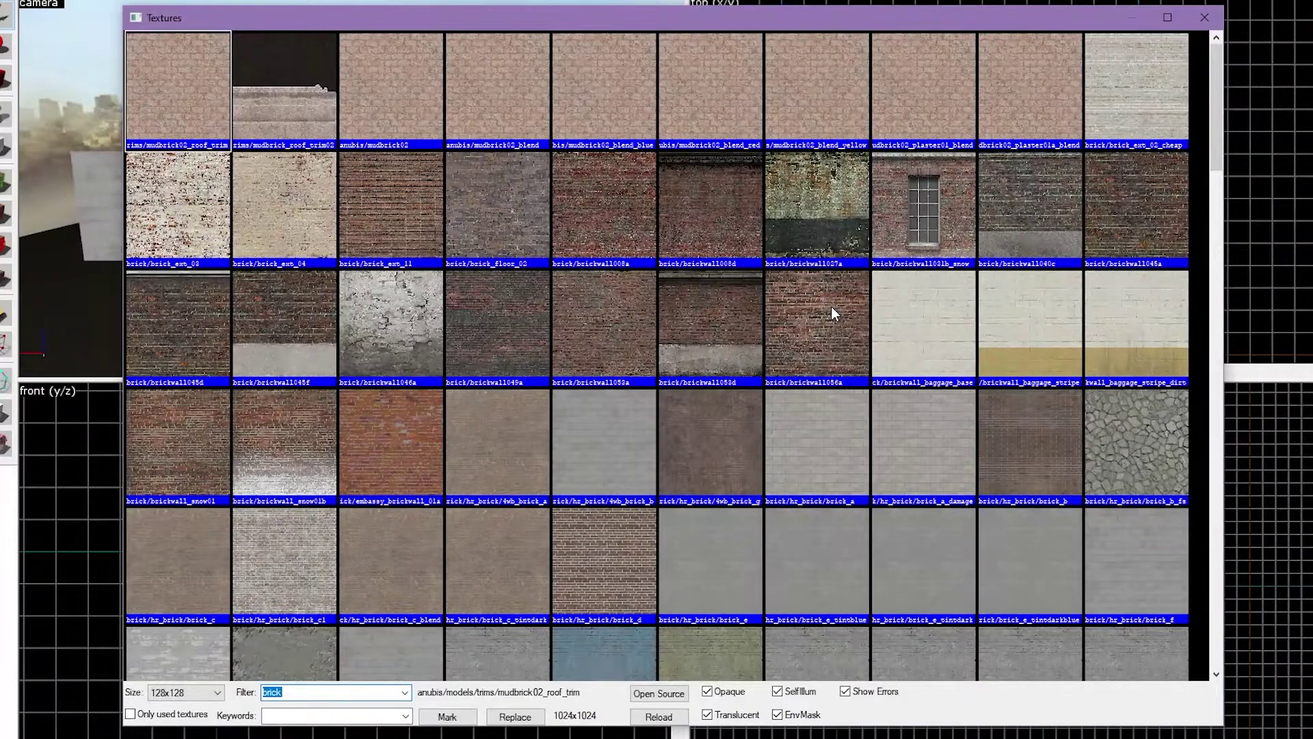
{"action": "scroll", "coordinate": [605, 375], "scroll_direction": "down", "scroll_amount": 5}
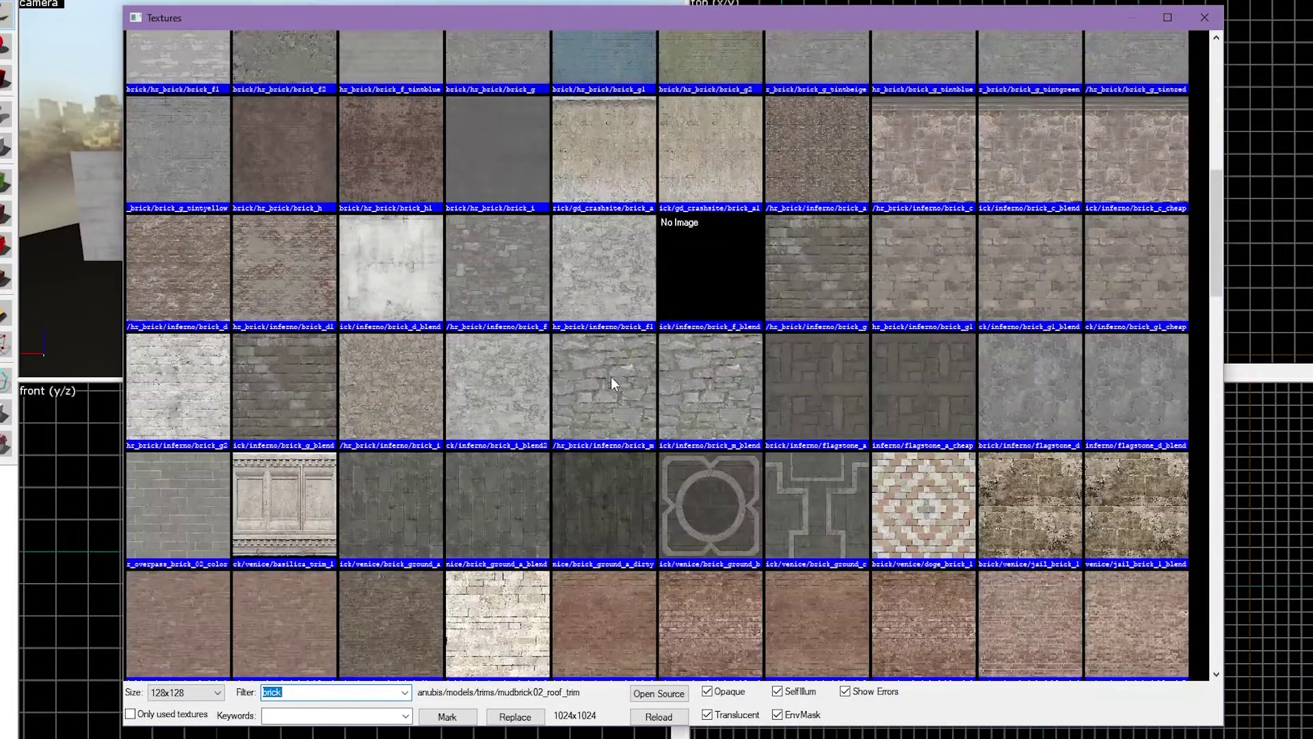
{"action": "double_click", "coordinate": [708, 480]}
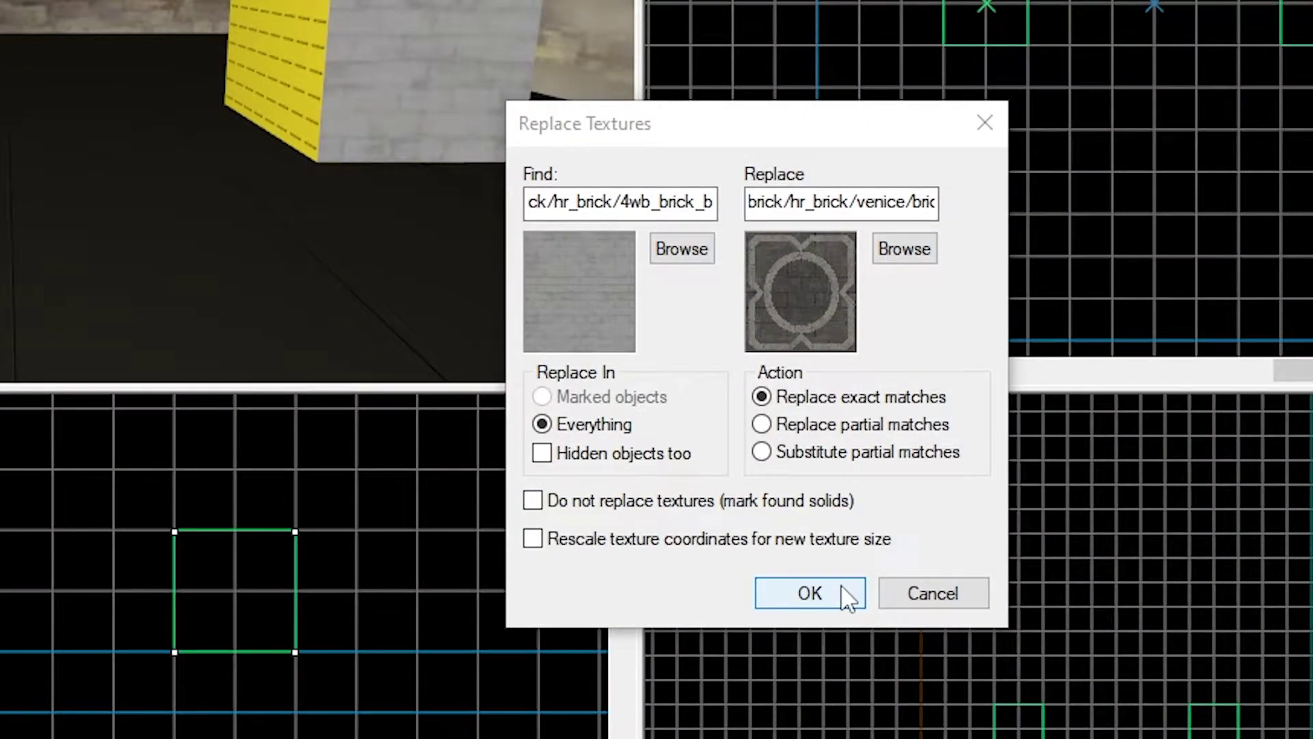
{"action": "left_click", "coordinate": [847, 595]}
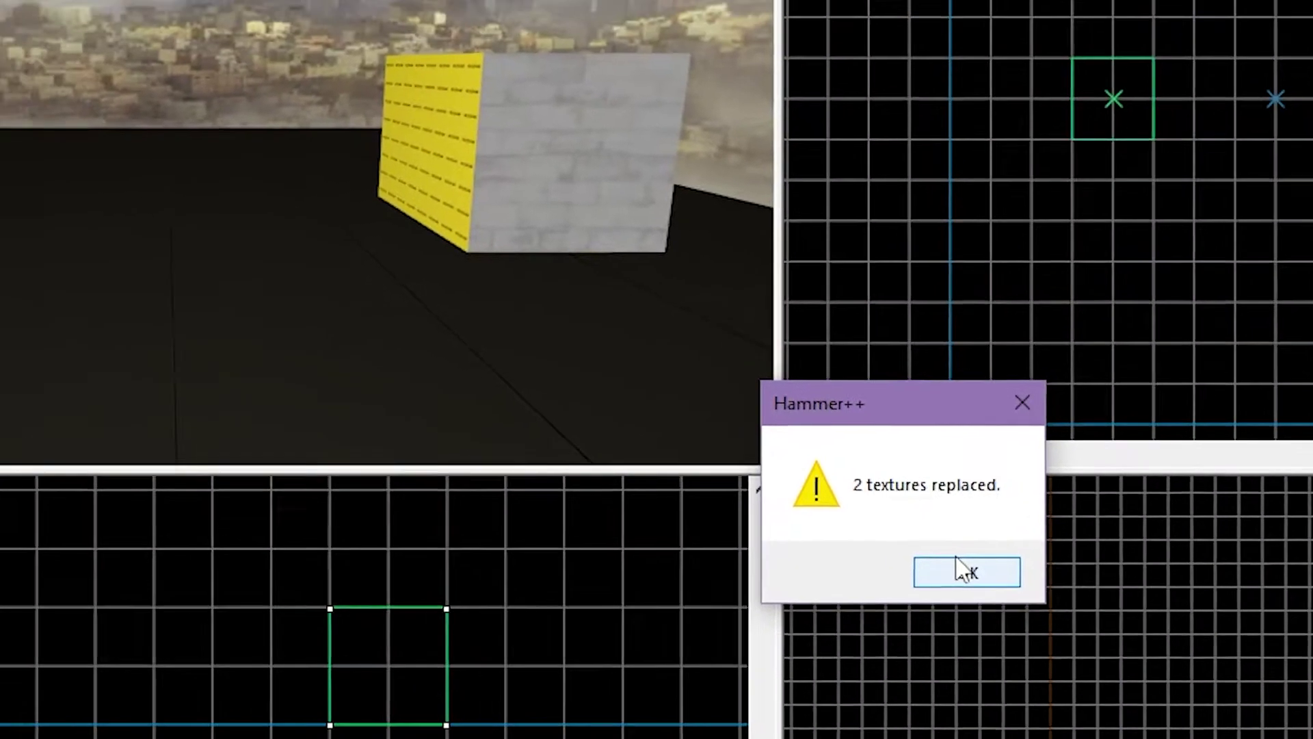
{"action": "left_click", "coordinate": [825, 493]}
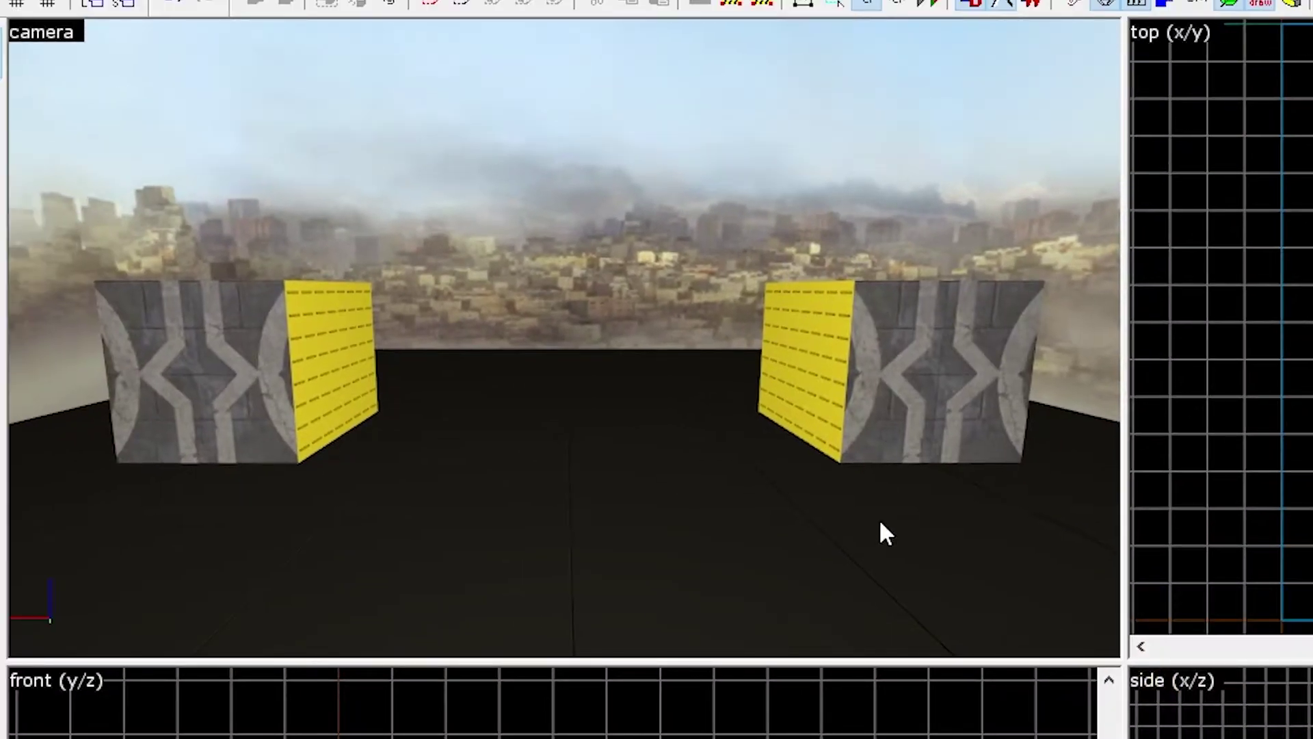
{"action": "left_click", "coordinate": [262, 339]}
{"action": "left_click", "coordinate": [977, 362]}
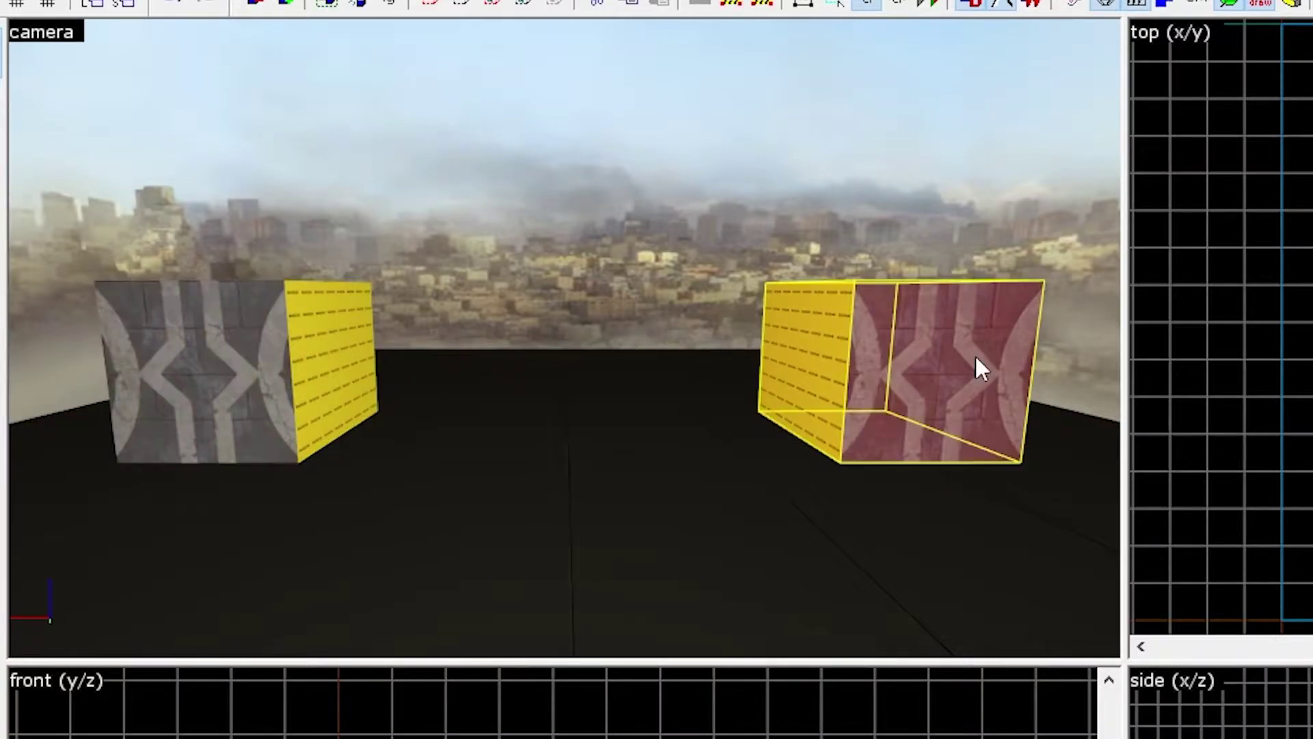
{"action": "left_click", "coordinate": [566, 330]}
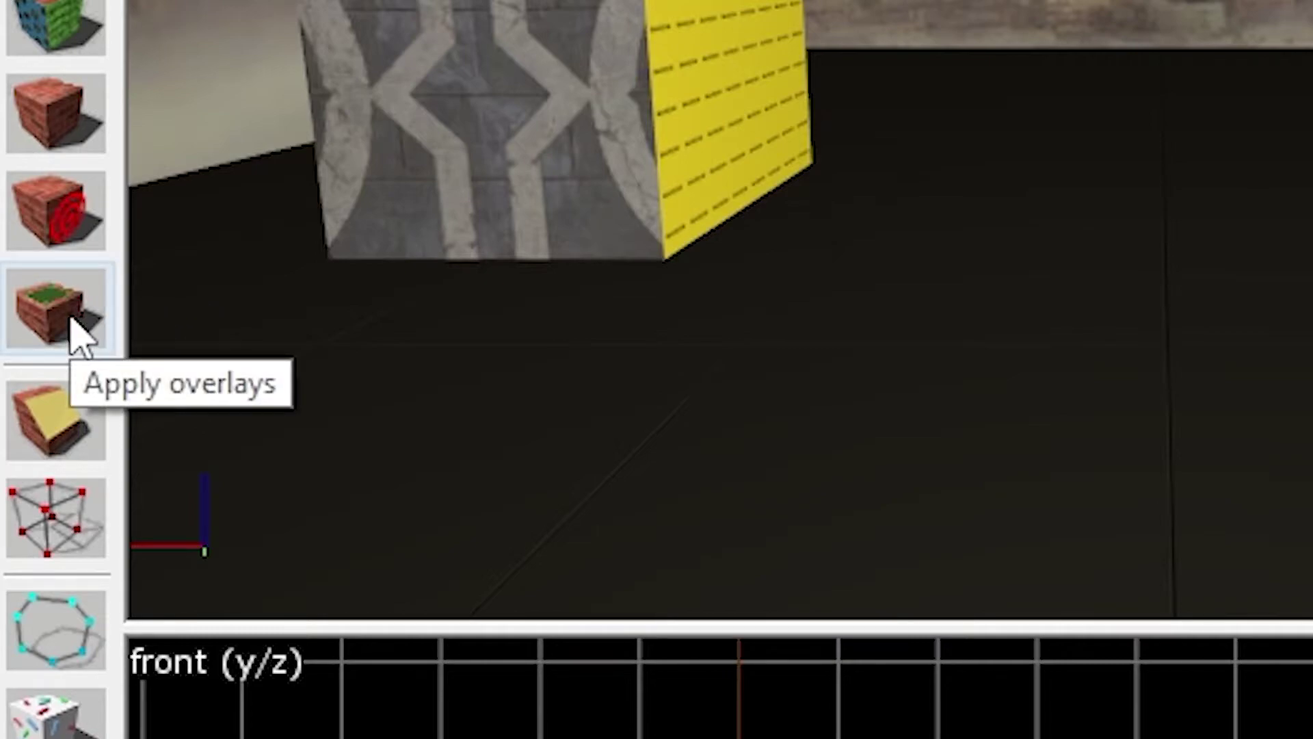
Place an overlay on the grey brick front face of the cube and return to the Selection tool.
{"action": "left_click", "coordinate": [79, 335]}
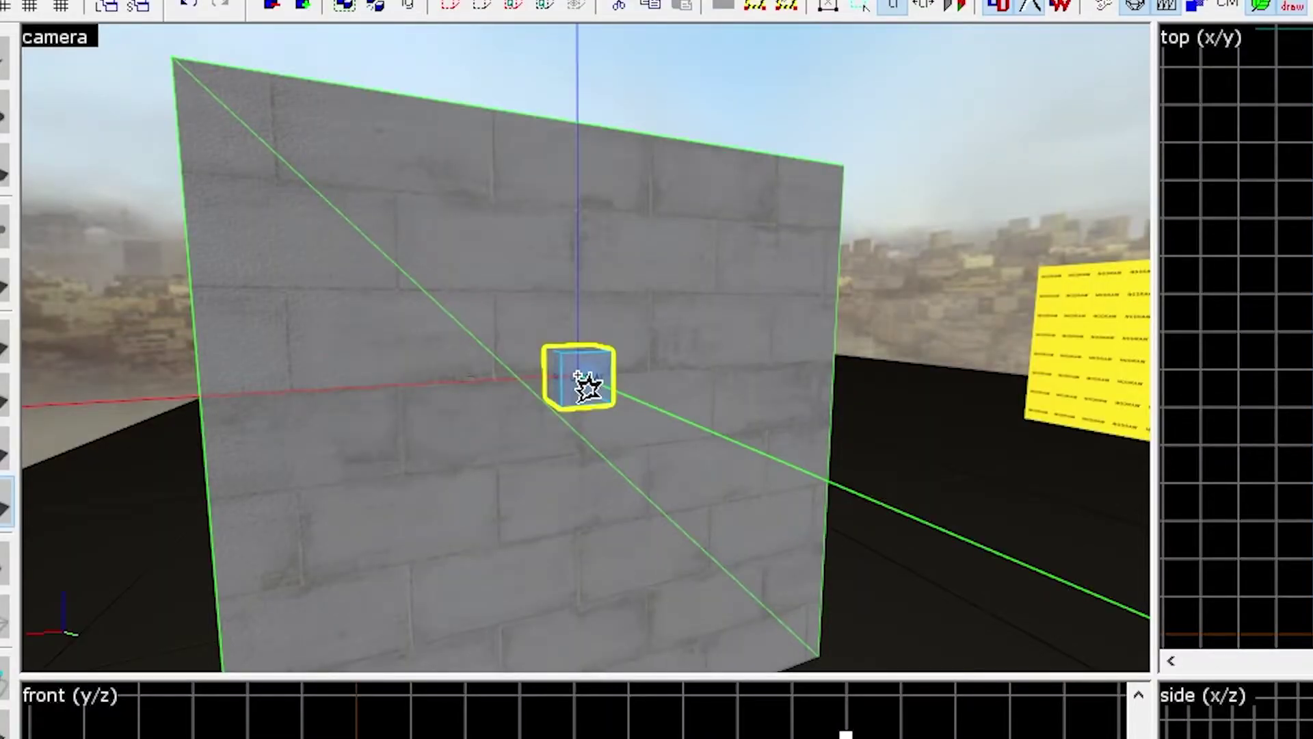
{"action": "left_click", "coordinate": [6, 61]}
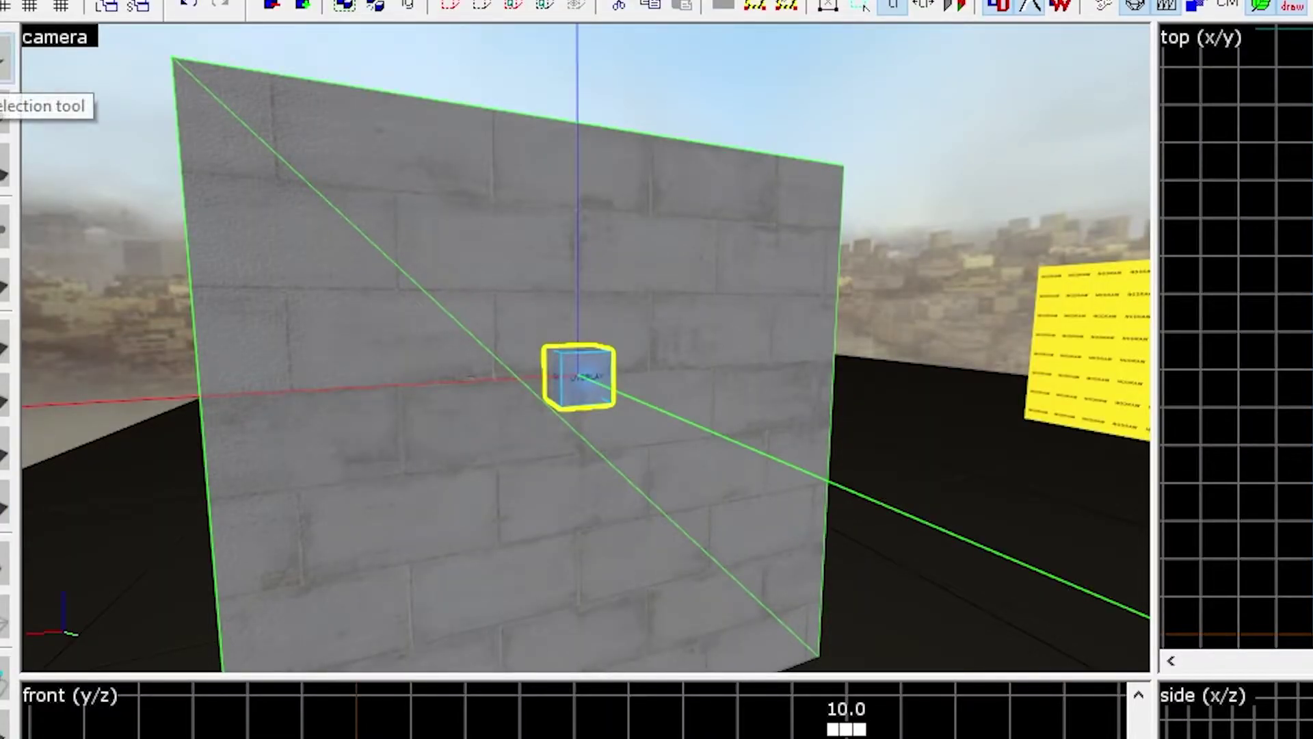
Set the overlay's material to dust_massive/overlay_numbers_1_02 in its object properties, apply it and deselect the overlay.
{"action": "double_click", "coordinate": [584, 393]}
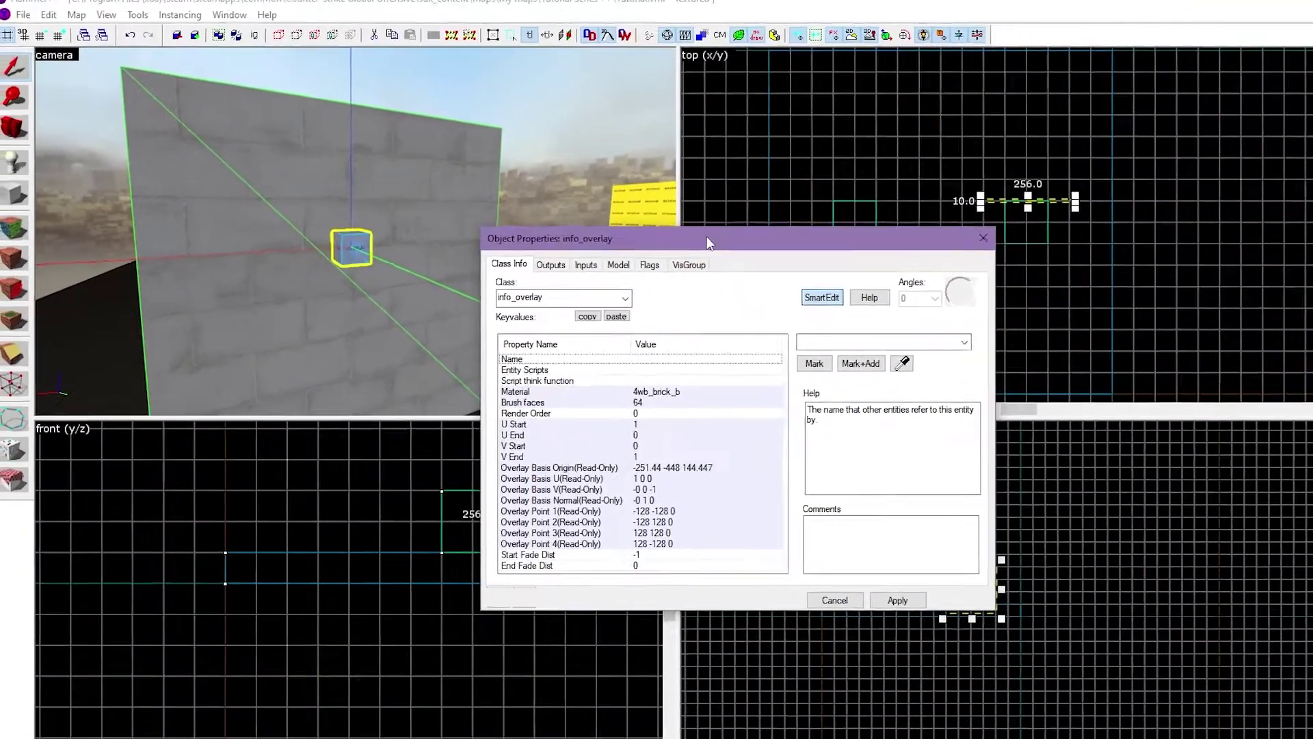
{"action": "left_click_drag", "start_coordinate": [708, 236], "coordinate": [364, 236]}
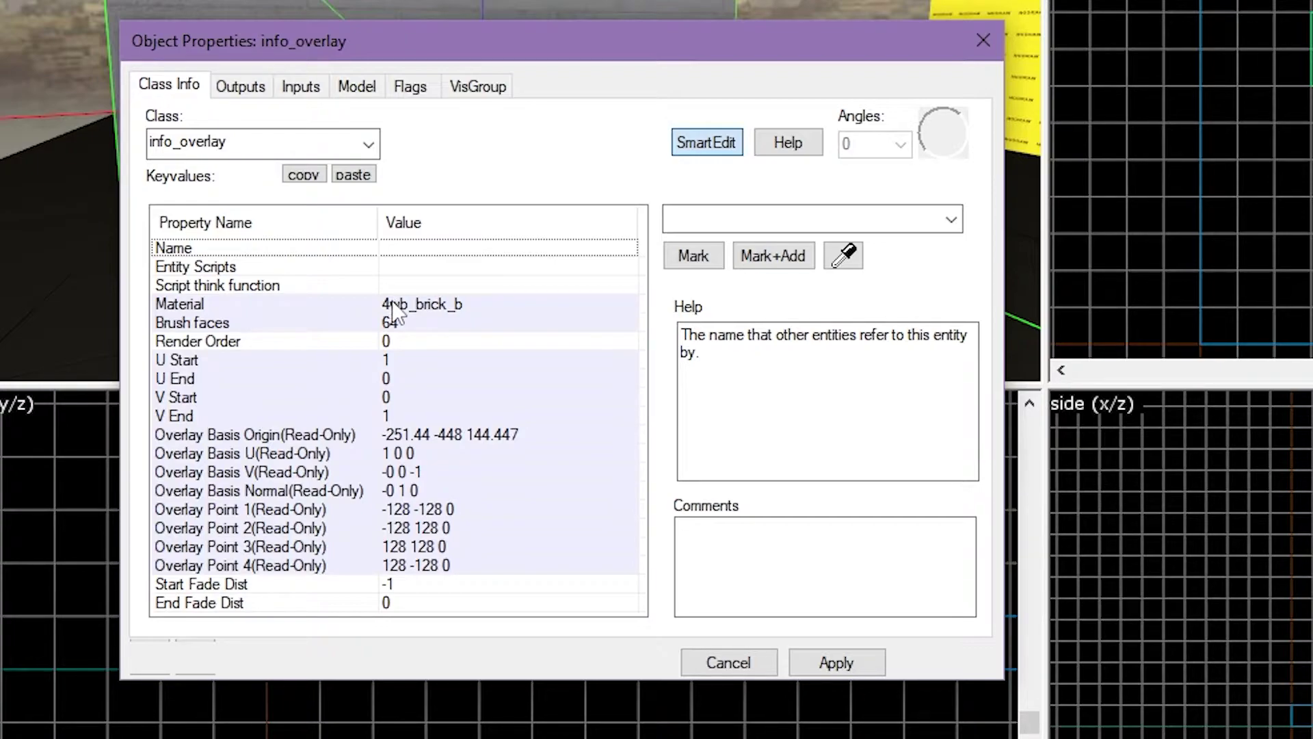
{"action": "double_click", "coordinate": [451, 316]}
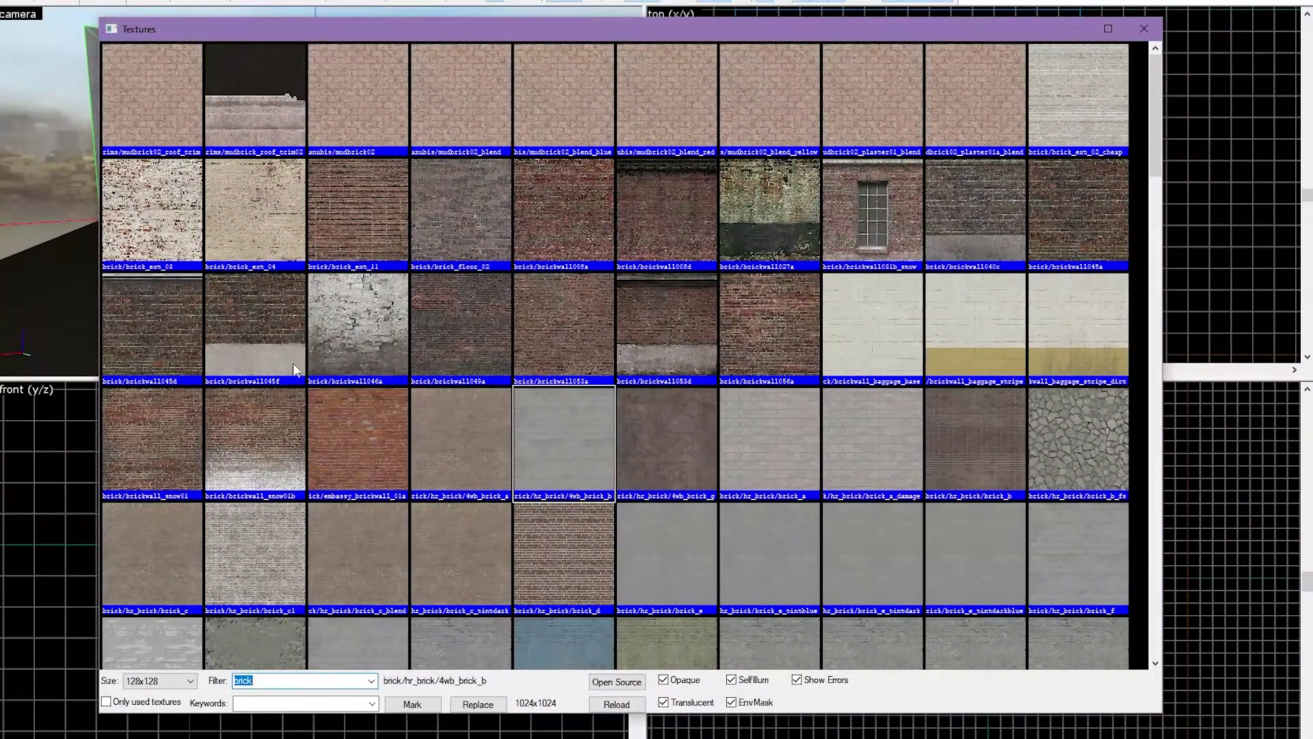
{"action": "left_click", "coordinate": [287, 680]}
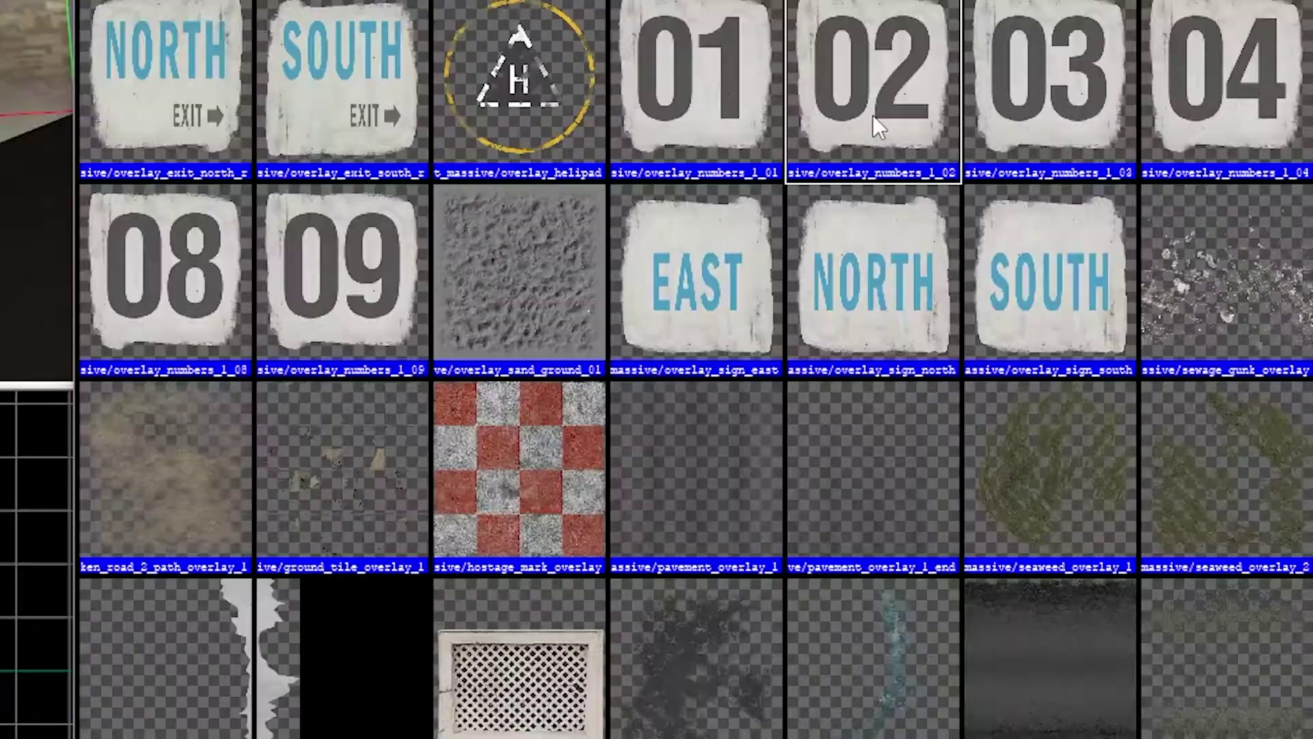
{"action": "double_click", "coordinate": [564, 221]}
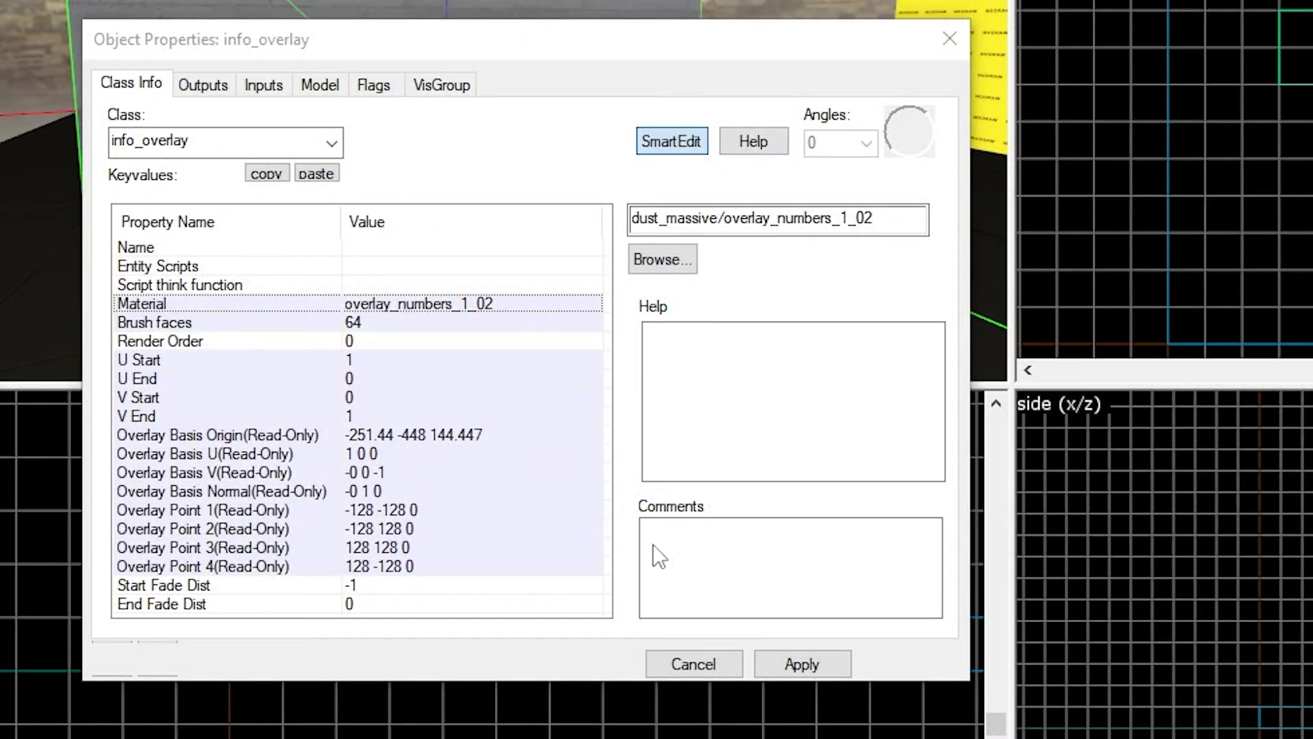
{"action": "left_click", "coordinate": [797, 662]}
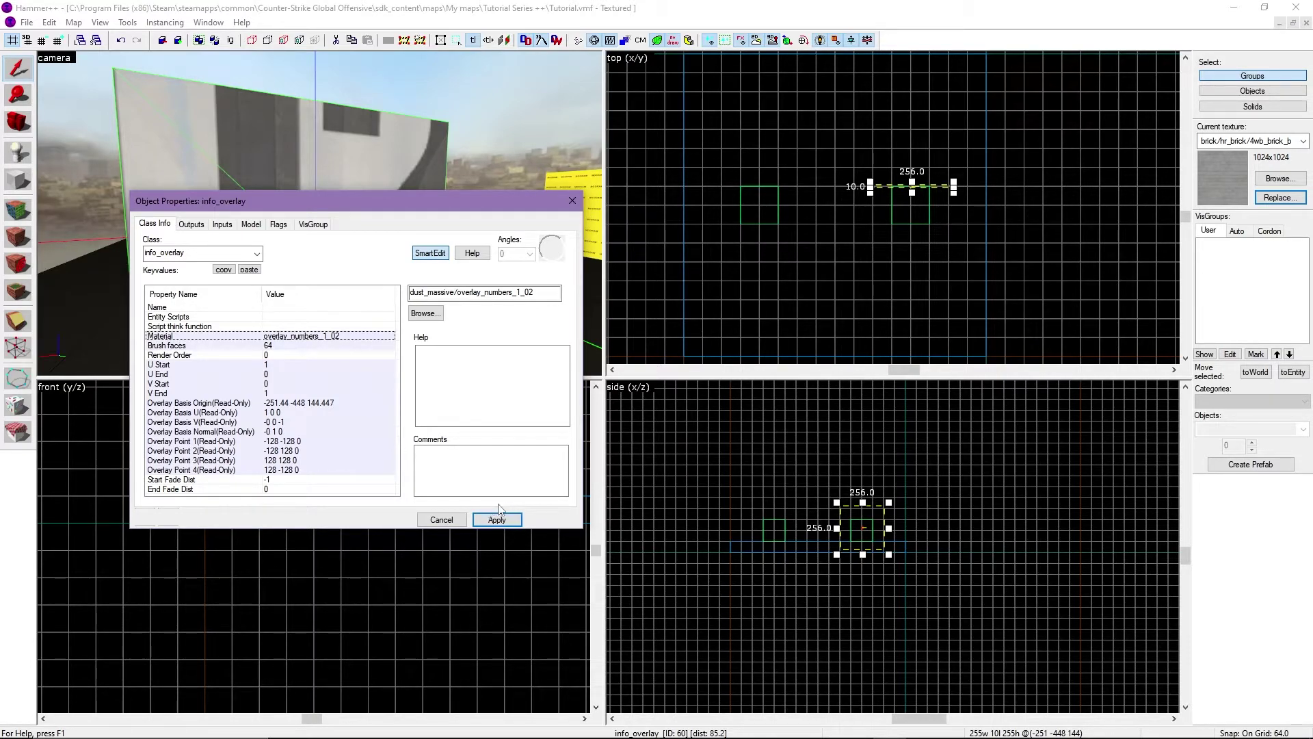
{"action": "left_click", "coordinate": [566, 200]}
{"action": "left_click", "coordinate": [782, 254]}
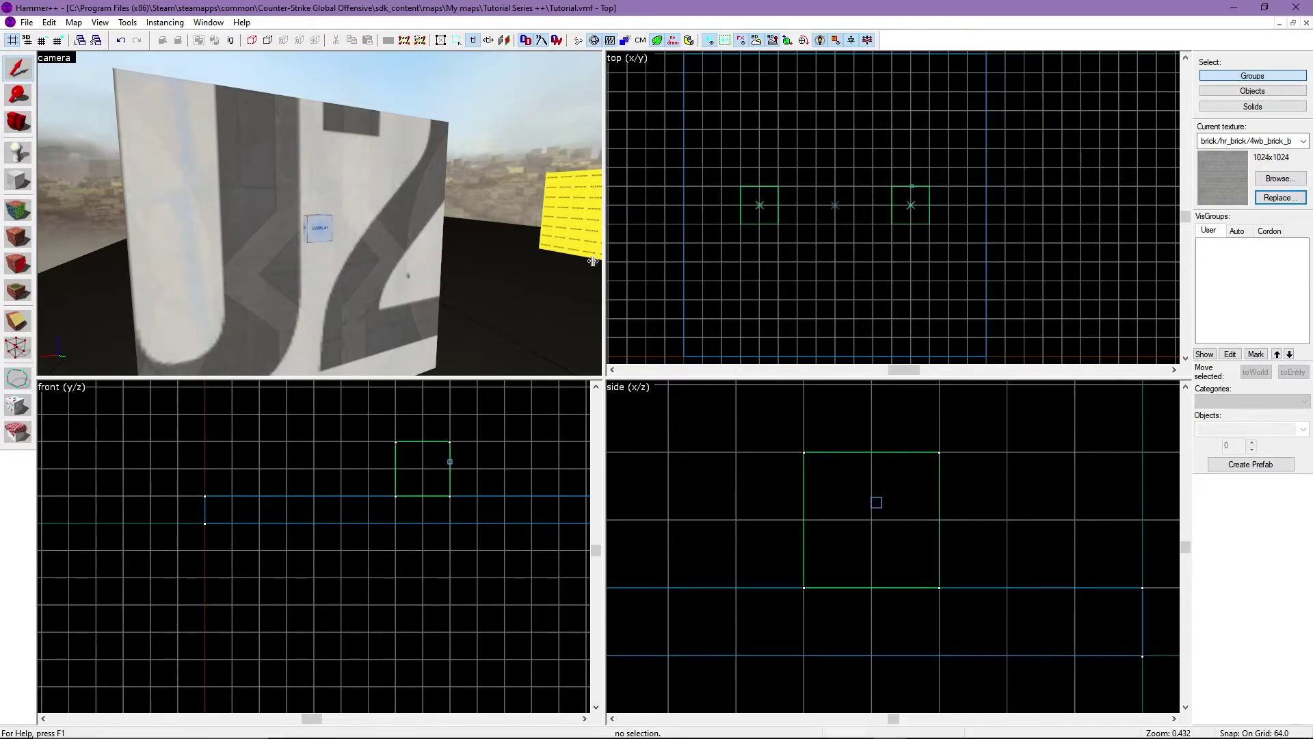
Shrink the 02 overlay in the side view and move it to the centre of the cube's front face.
{"action": "left_click", "coordinate": [320, 230]}
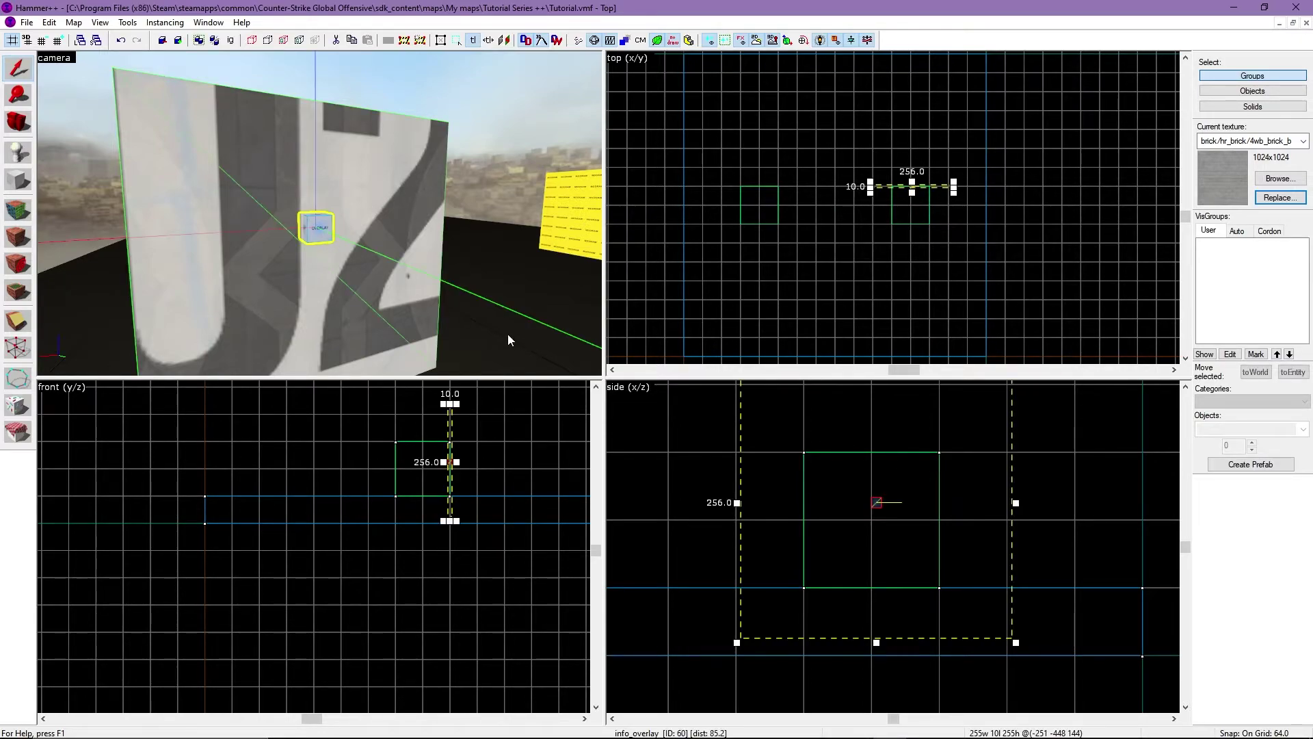
{"action": "left_click", "coordinate": [965, 605]}
{"action": "left_click_drag", "start_coordinate": [1014, 643], "coordinate": [803, 452]}
{"action": "left_click_drag", "start_coordinate": [767, 404], "coordinate": [867, 517]}
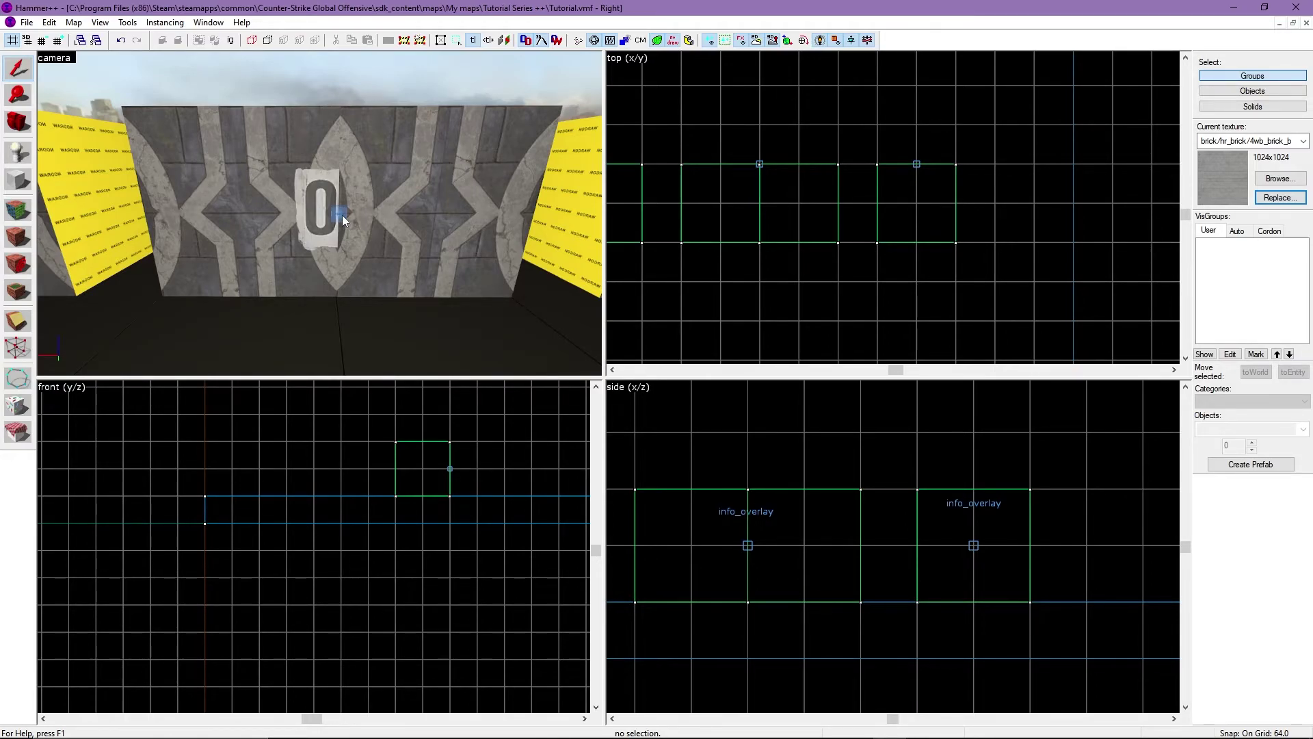
Add the adjoining cube's front face to the brush faces of the 03 overlay so it spans both cubes, and apply it.
{"action": "double_click", "coordinate": [342, 215]}
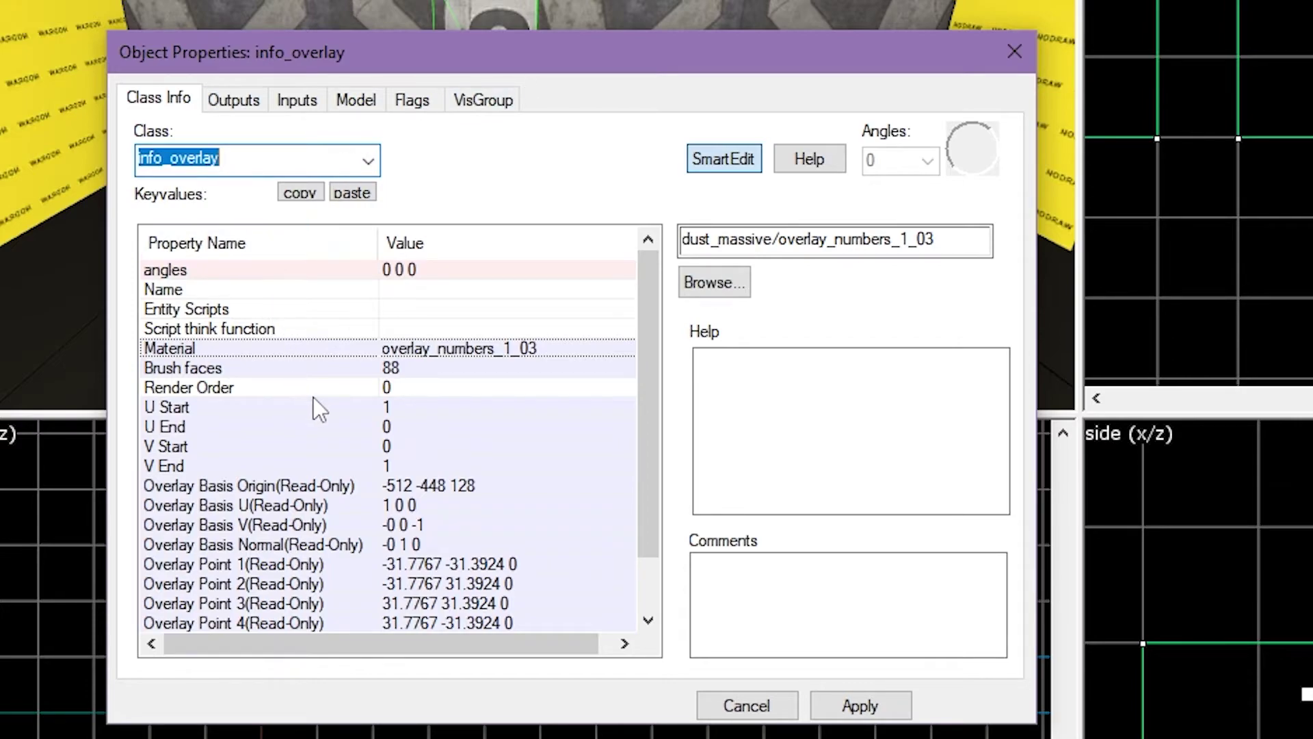
{"action": "left_click", "coordinate": [431, 371]}
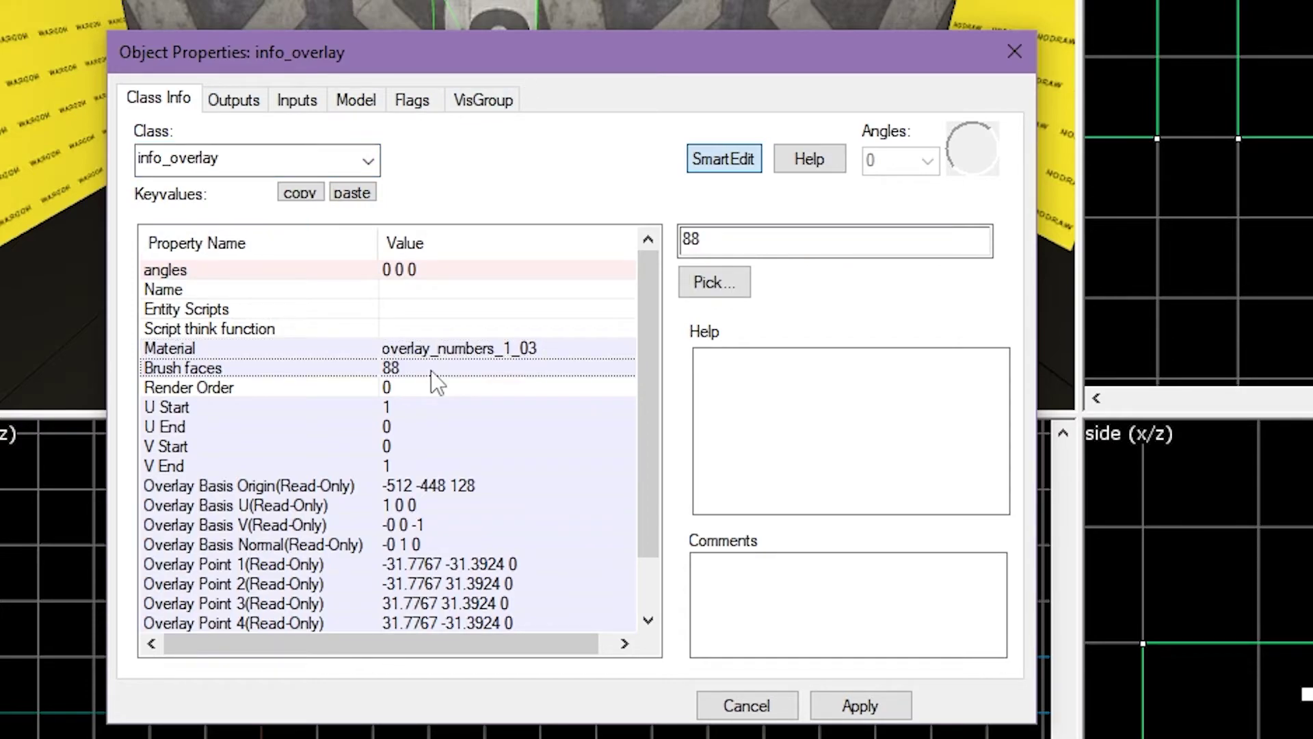
{"action": "left_click", "coordinate": [705, 289]}
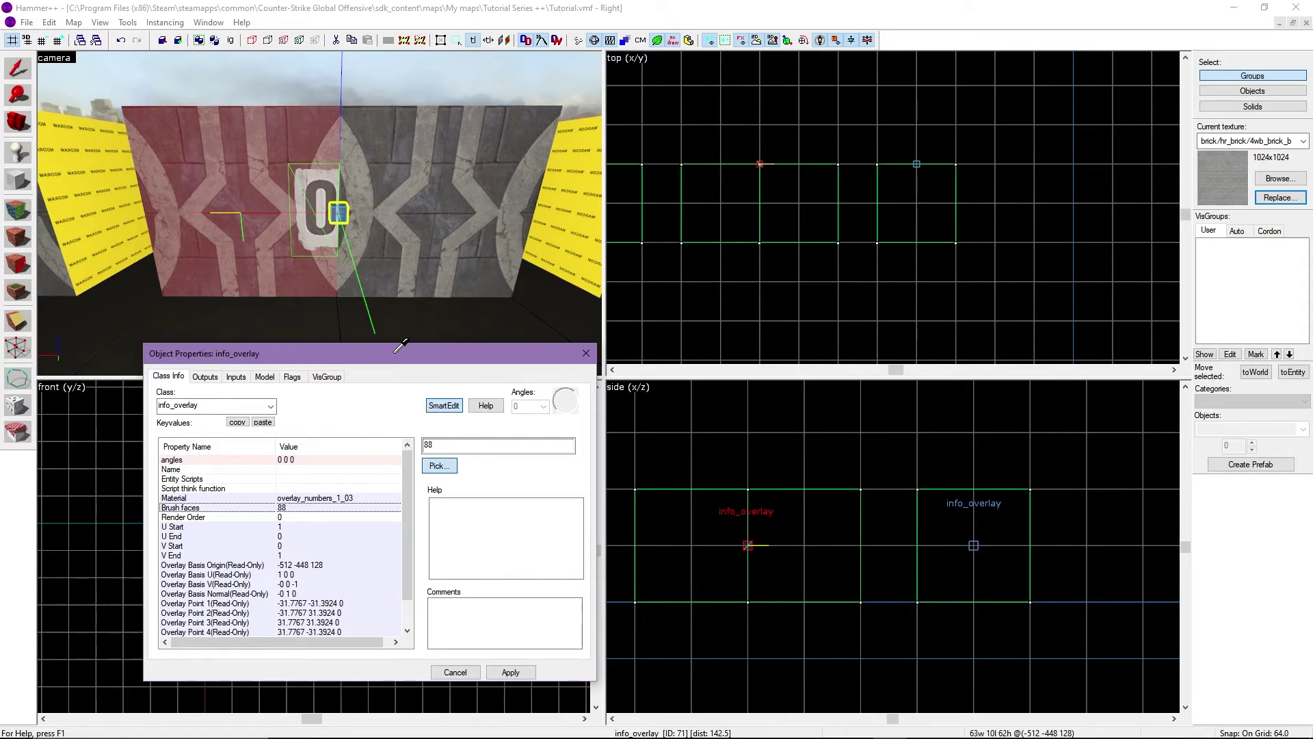
{"action": "left_click", "coordinate": [398, 243]}
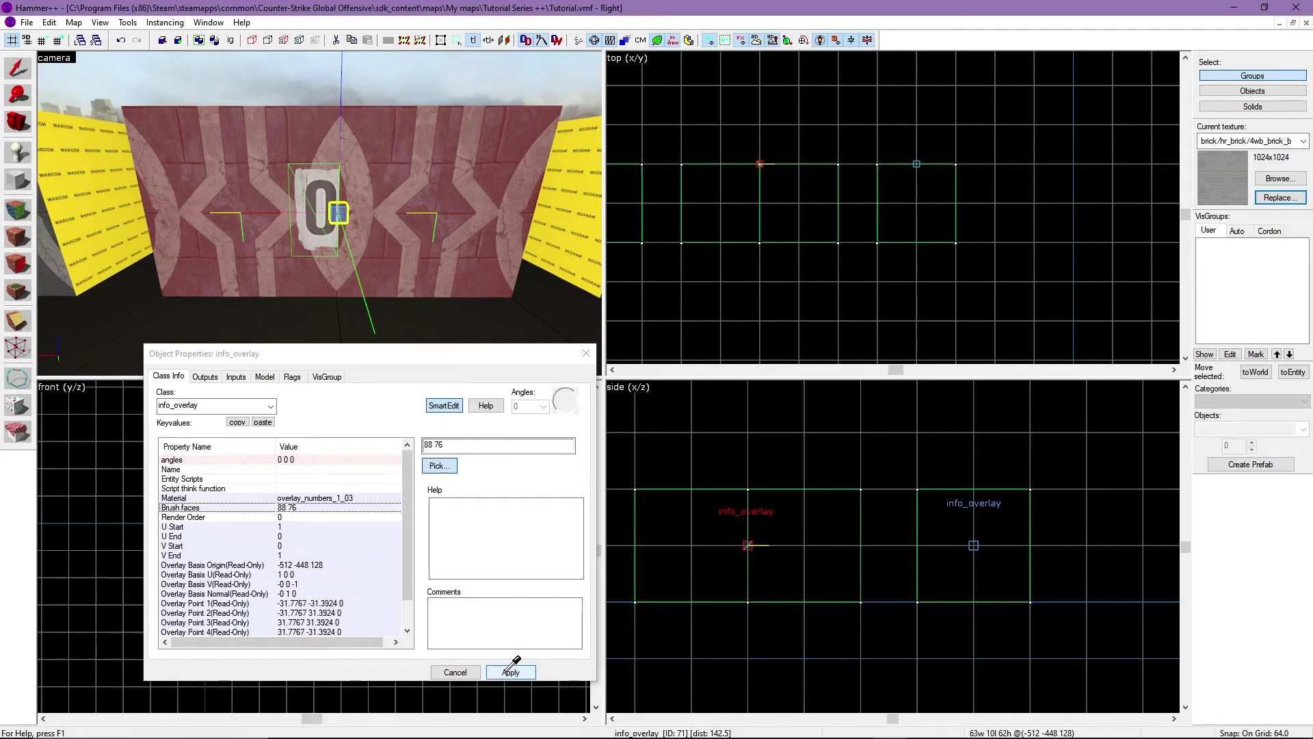
{"action": "left_click", "coordinate": [511, 670]}
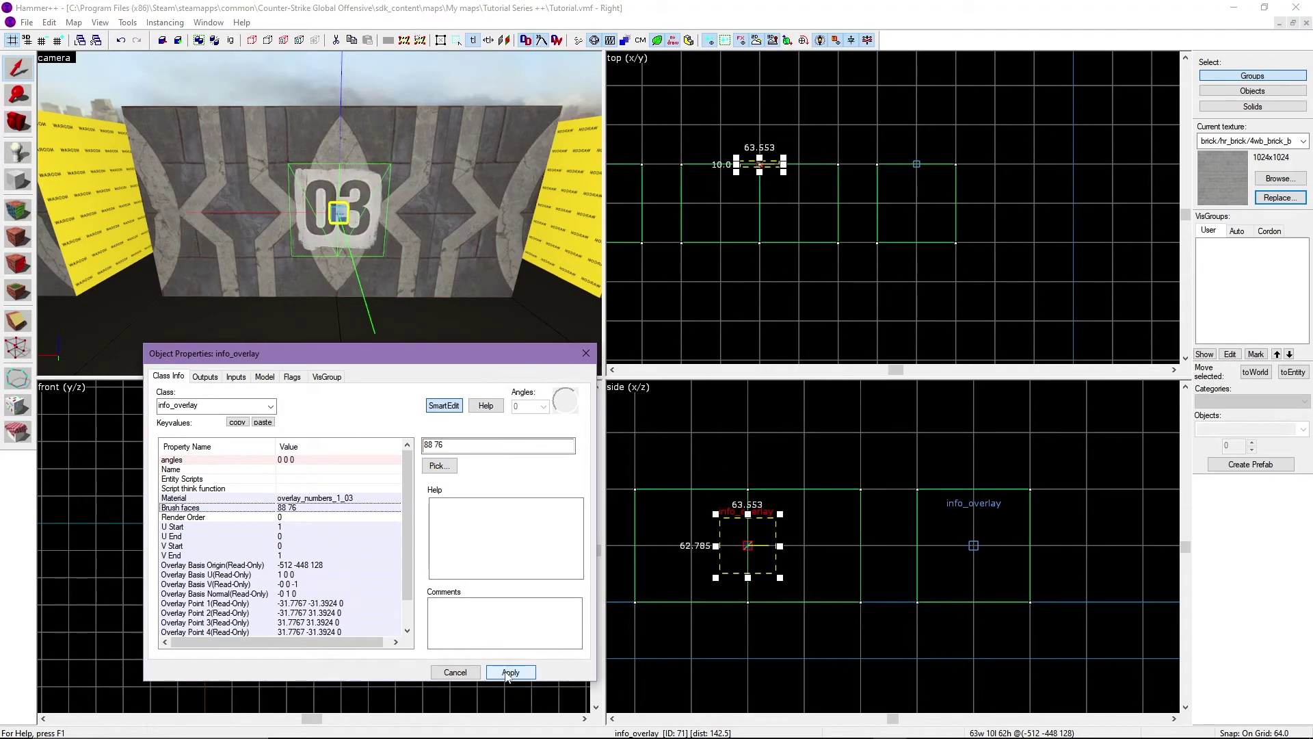
{"action": "left_click", "coordinate": [585, 354]}
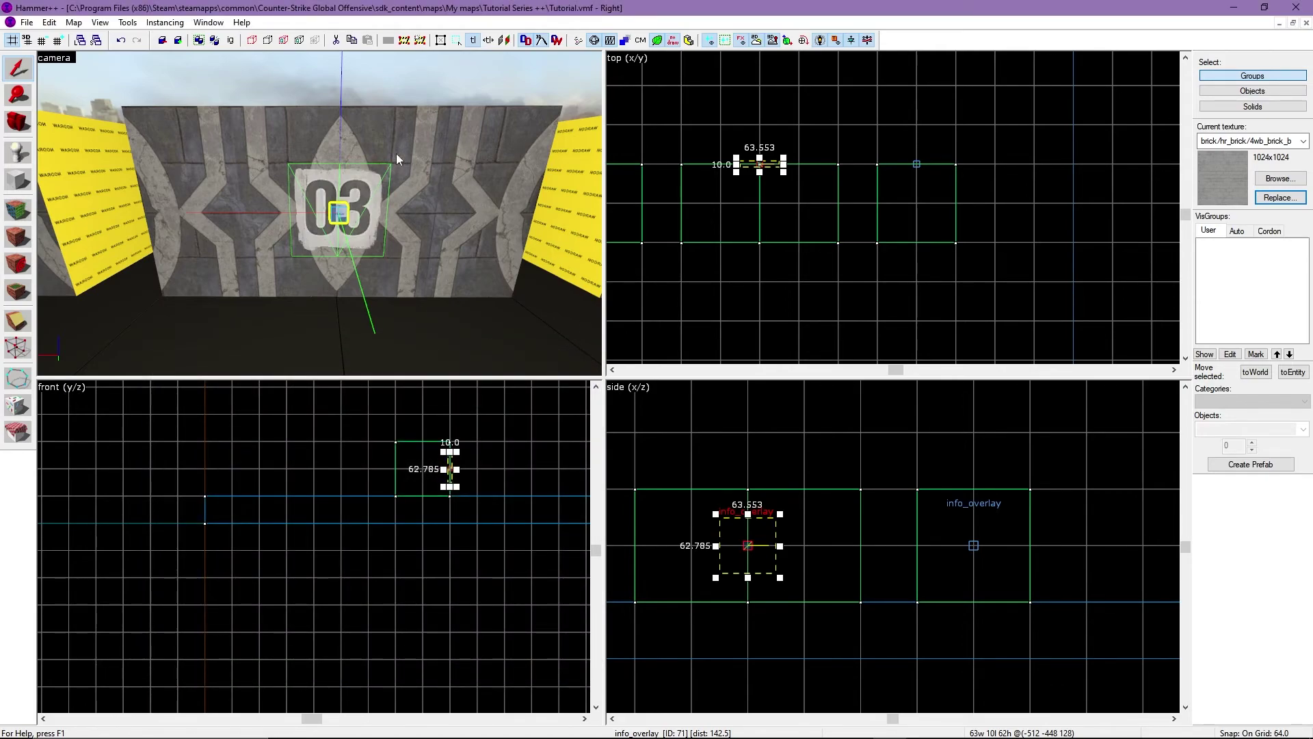